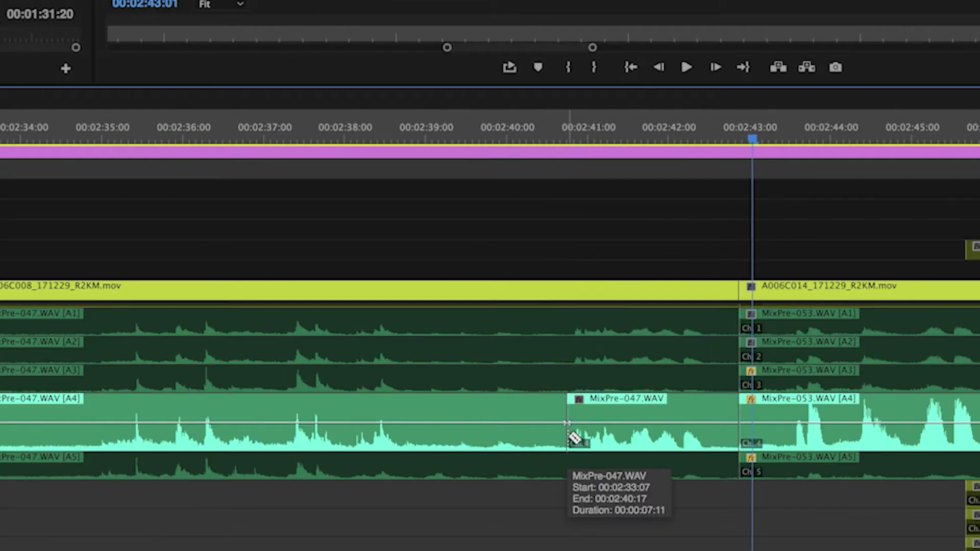
Adjust MixPre-047's audio gain, add a shortened Constant Power crossfade at its A4 cut, and play it back
right_click(624, 440)
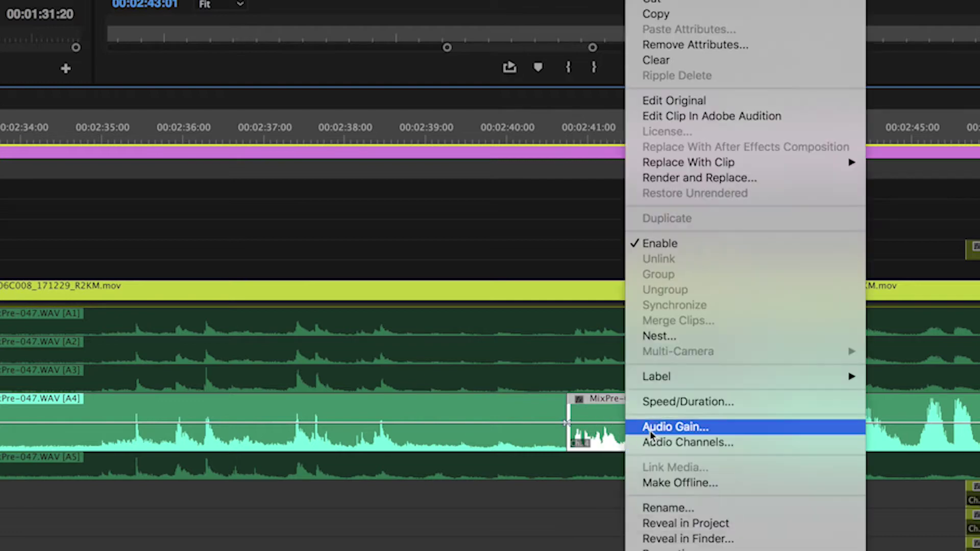
left_click(653, 427)
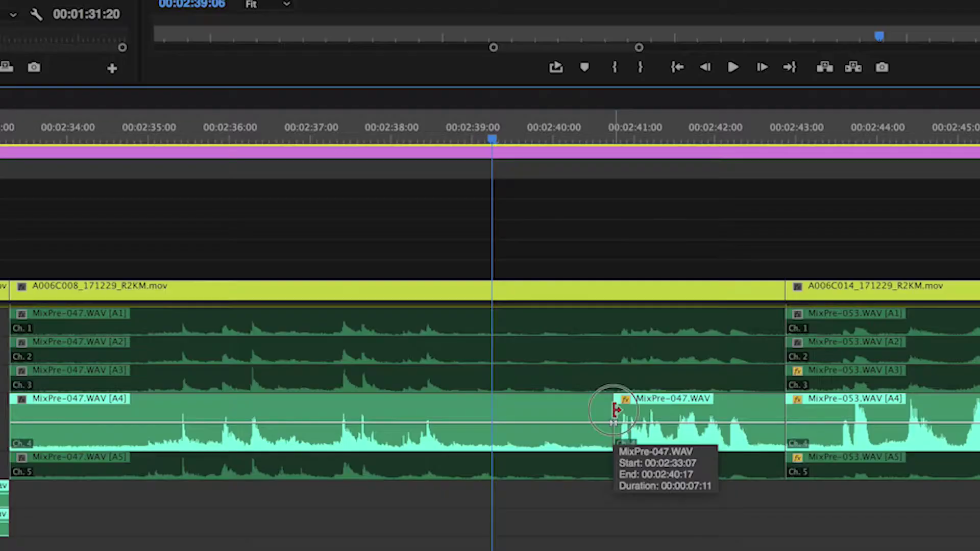
right_click(614, 411)
left_click(692, 510)
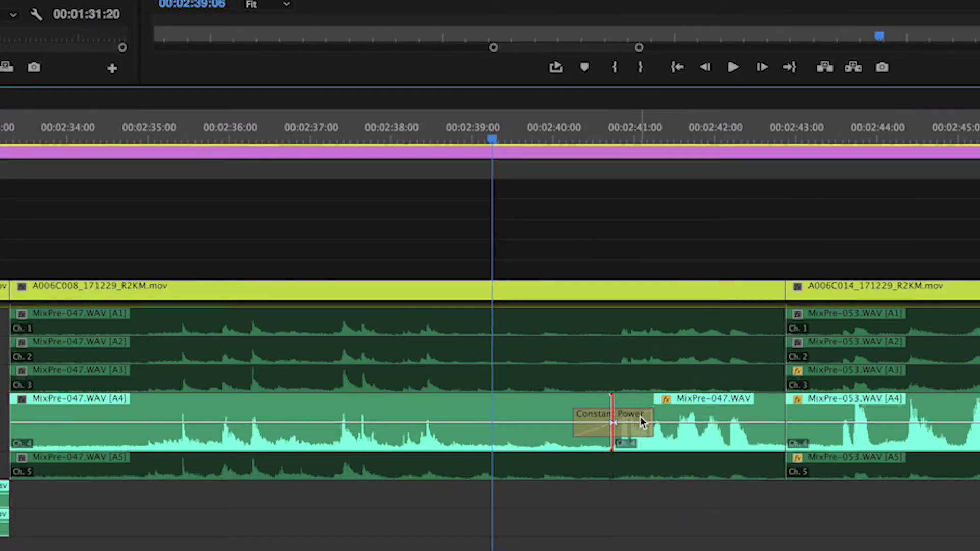
left_click_drag(641, 418, 632, 419)
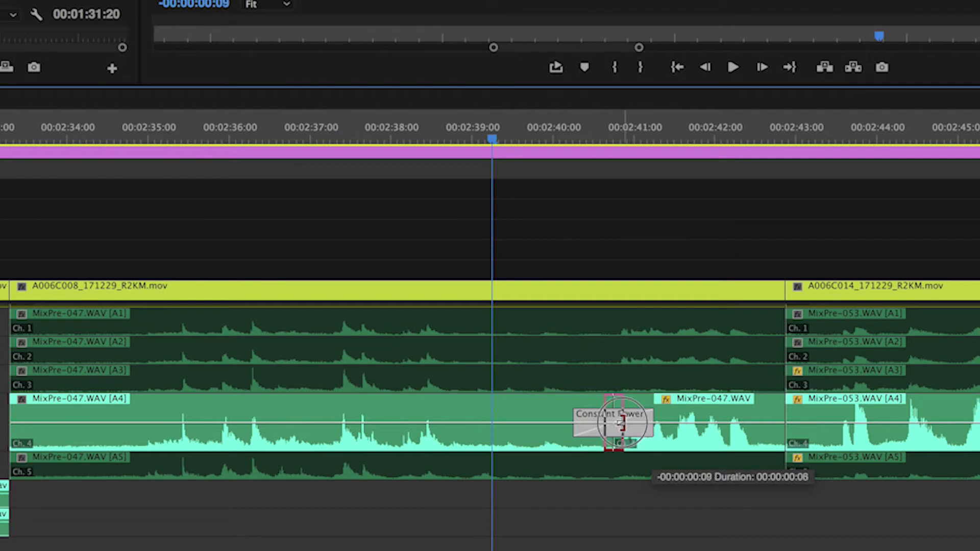
key("space")
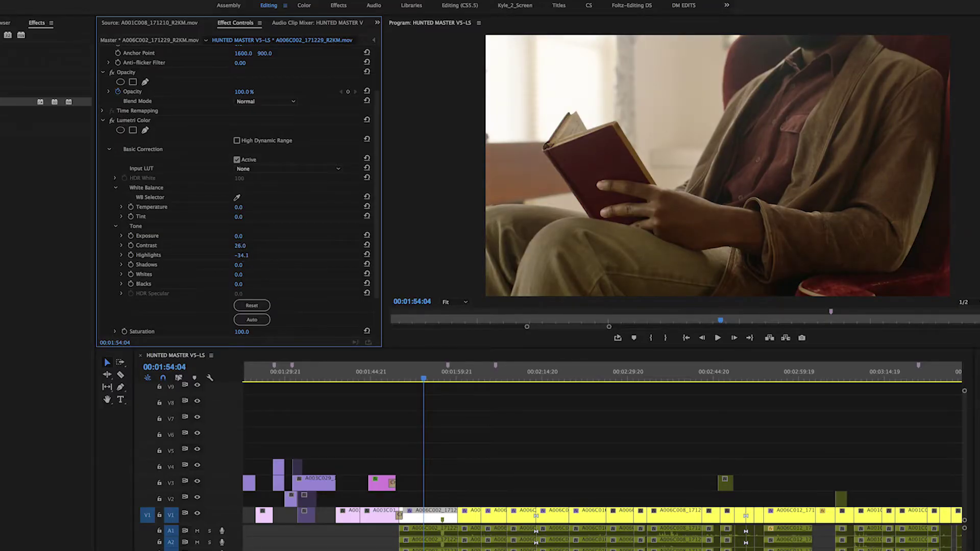
Darken the Lumetri Blacks on the reading shot and create a new adjustment layer
left_click_drag(238, 283, 223, 283)
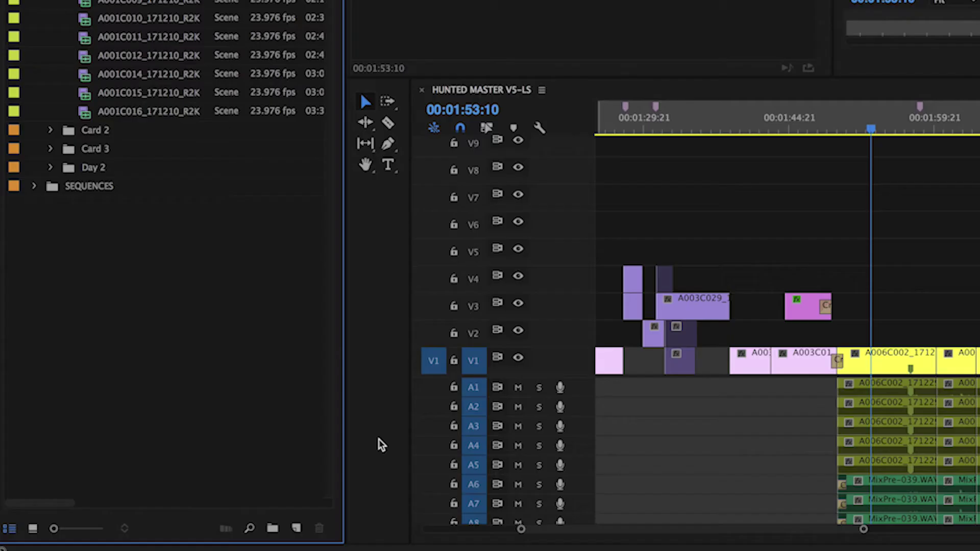
left_click(297, 529)
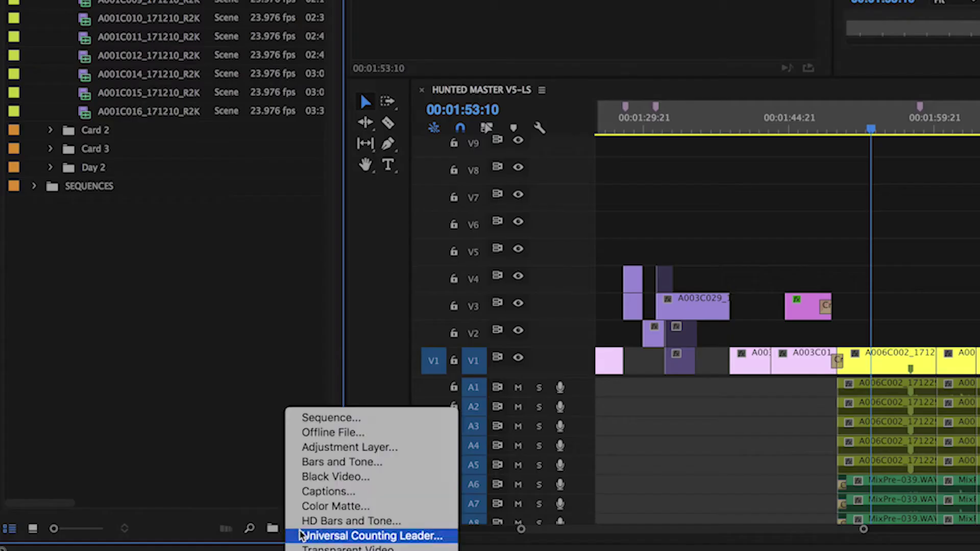
left_click(331, 447)
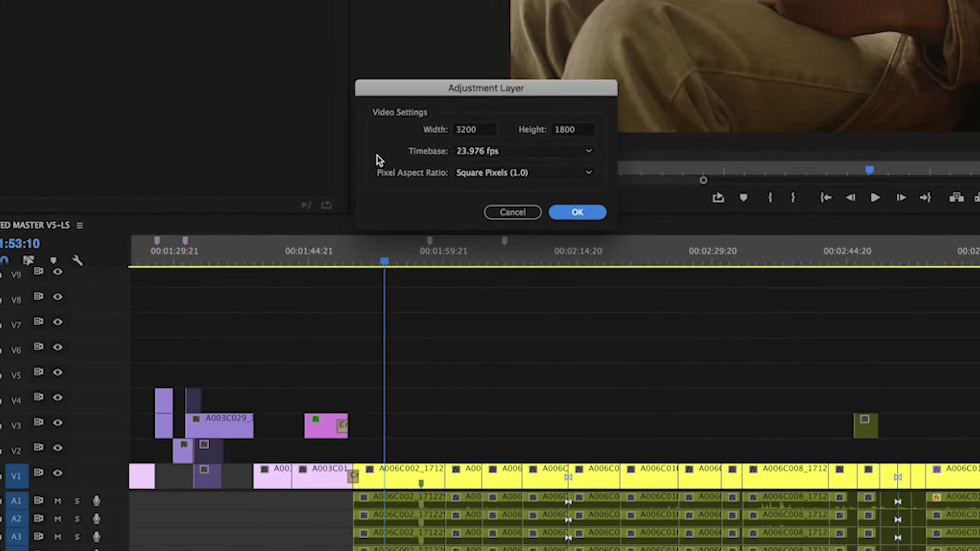
left_click(574, 212)
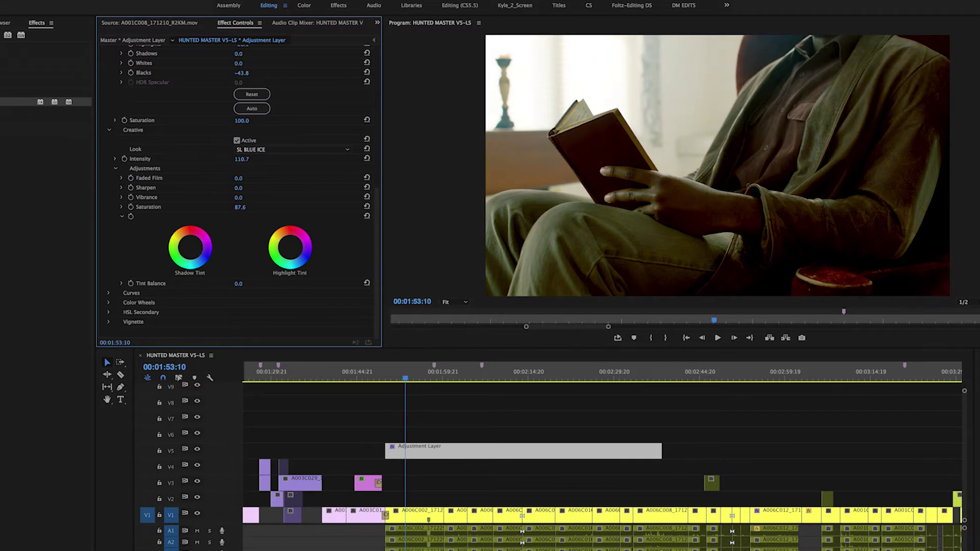
Scrub along the timeline to check the grade, revisiting the man reading shot
left_click_drag(405, 388, 564, 409)
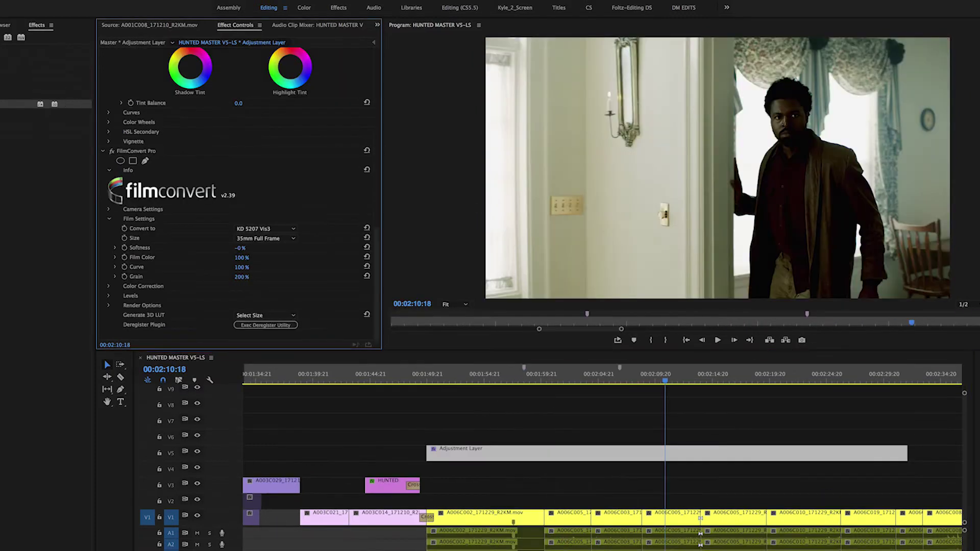
left_click_drag(471, 433, 512, 405)
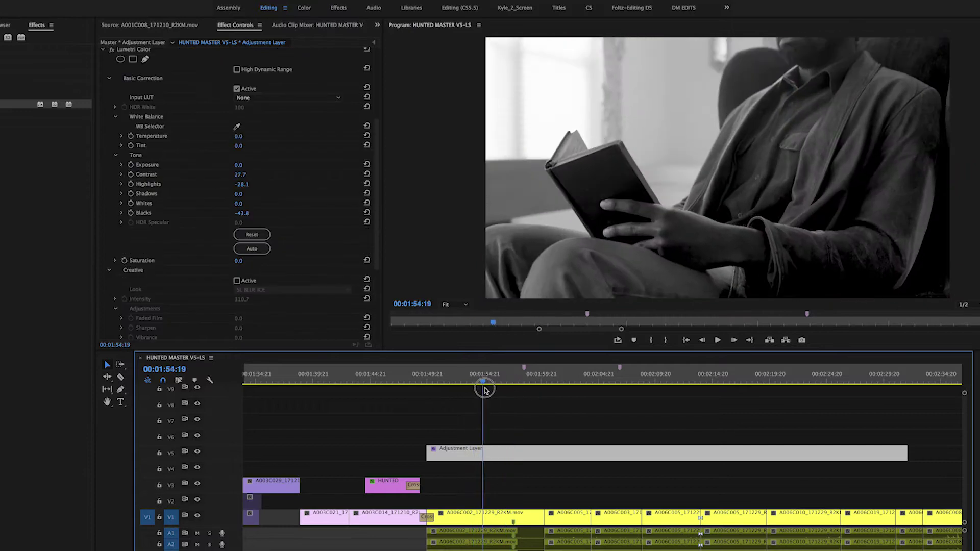
left_click_drag(484, 389, 619, 424)
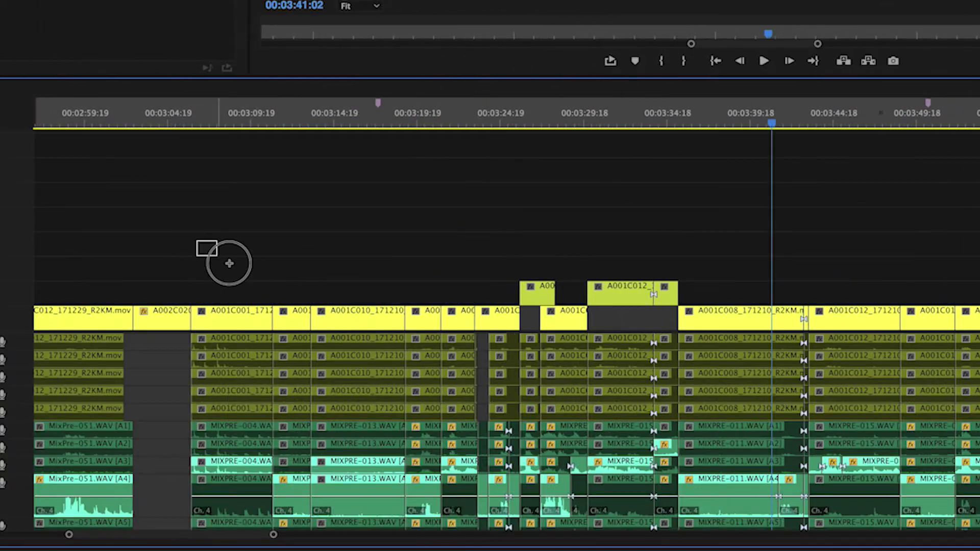
Nest the selected group of clips as Nested Sequence 02
left_click_drag(197, 241, 799, 544)
right_click(378, 314)
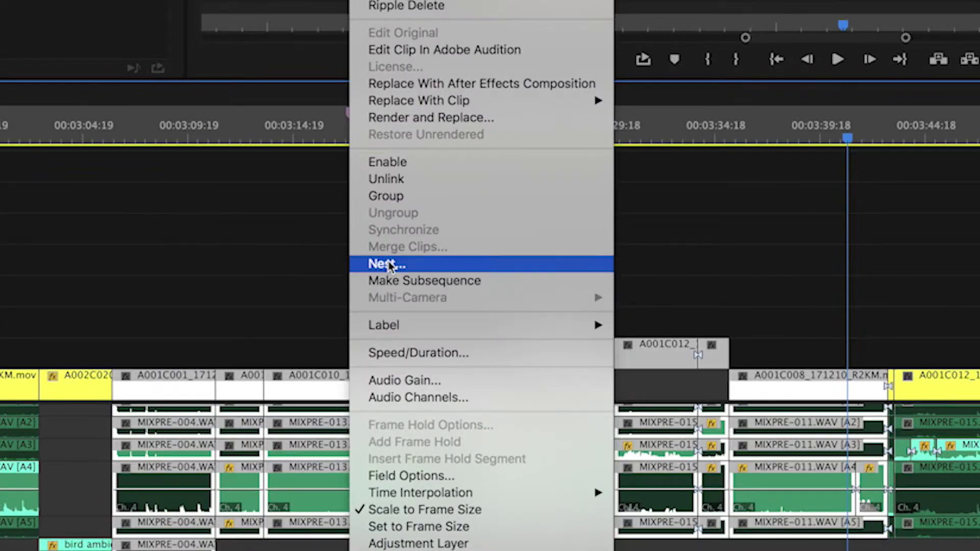
left_click(388, 264)
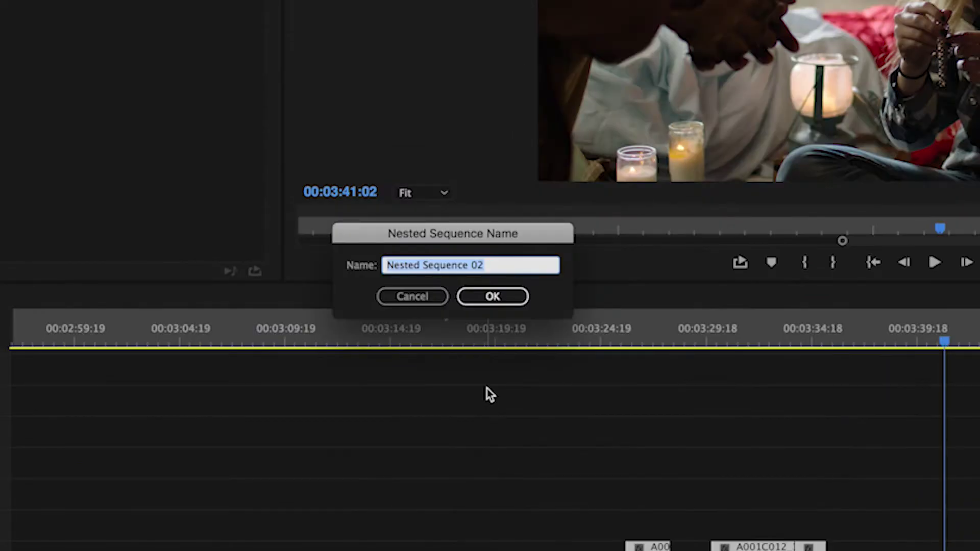
left_click(512, 306)
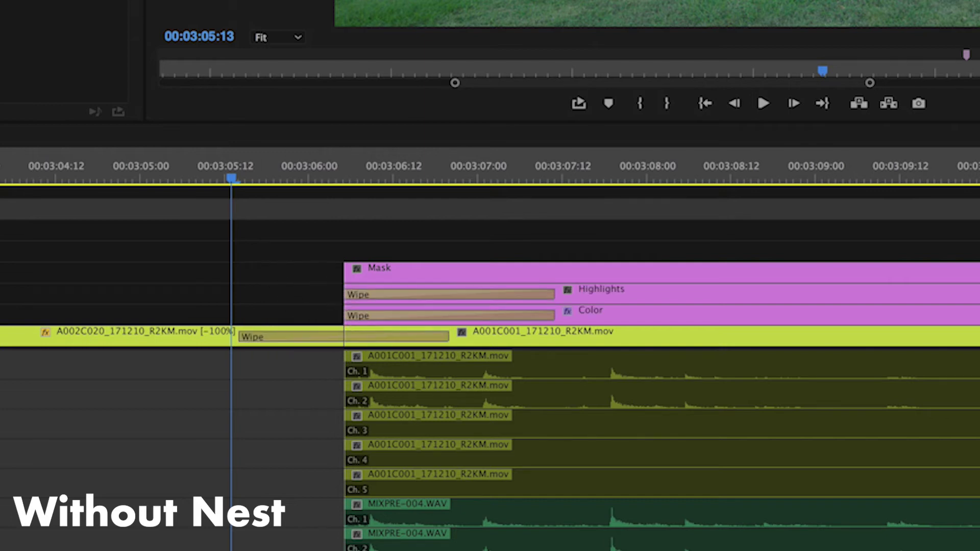
Nest the Mask, Highlights, Color and V1 clips into one sequence and play it back
left_click_drag(328, 214, 407, 332)
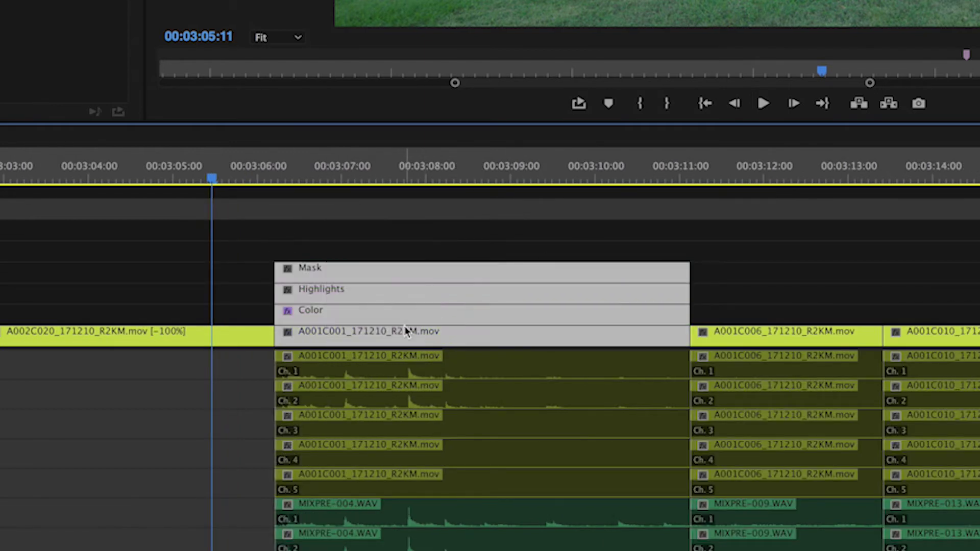
right_click(396, 316)
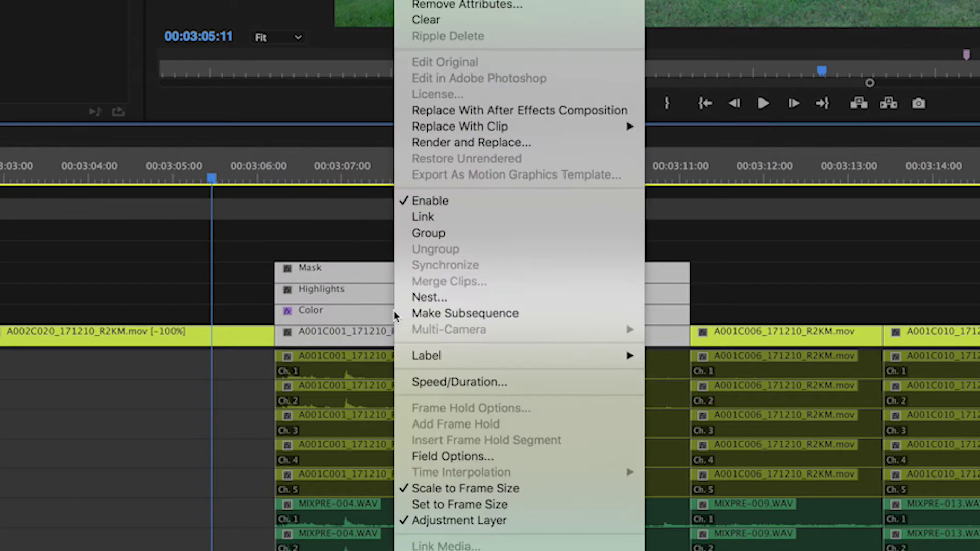
left_click(420, 299)
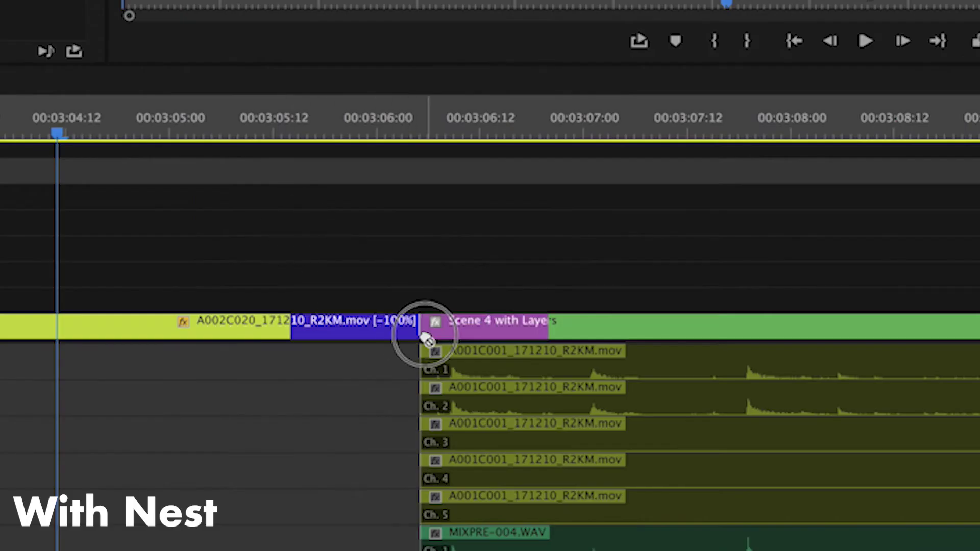
key("space")
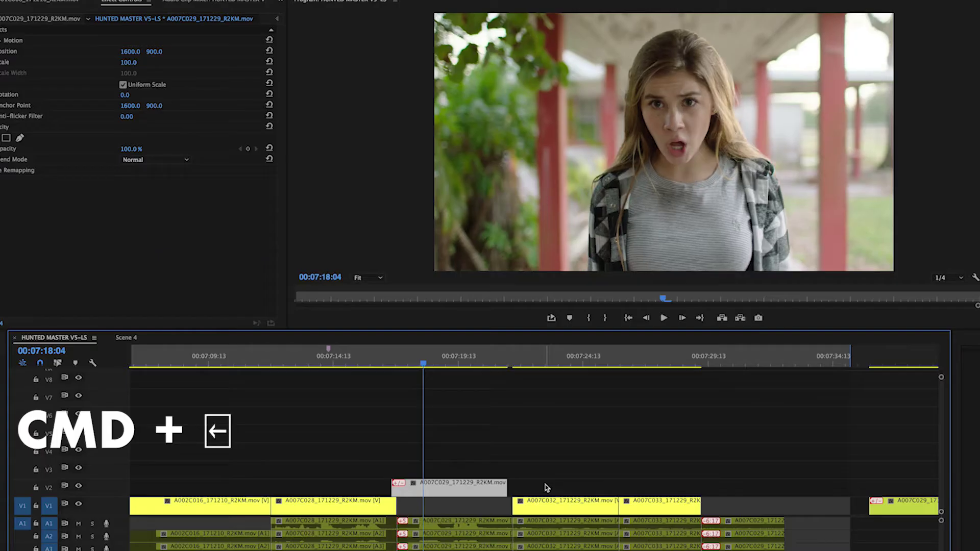
Nudge A007C029 on V2 two frames earlier and the A007C026/A007C035 cut one frame later
key("super+Left")
key("super+Left")
key("super+Left")
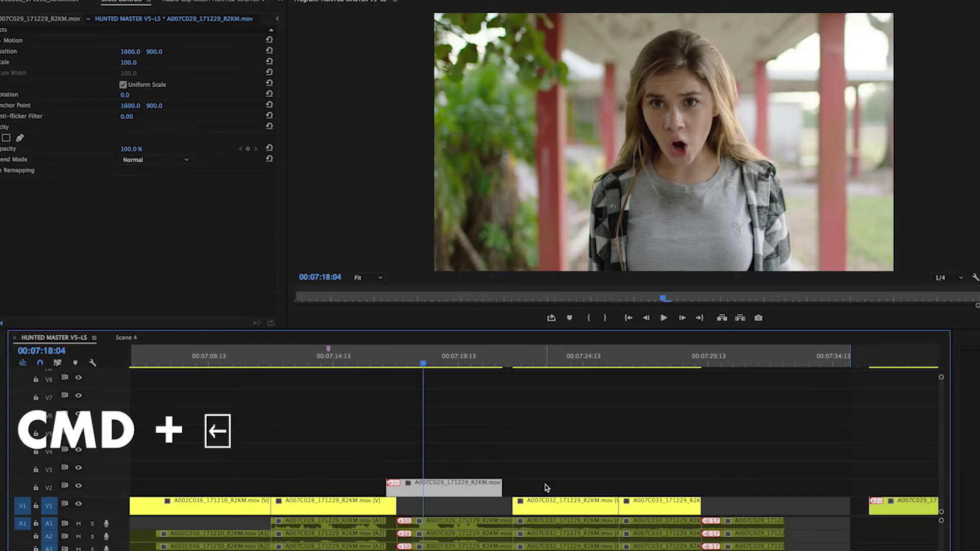
key("super+Left")
key("super+Left")
key("super+Left")
key("super+Left")
key("super+Left")
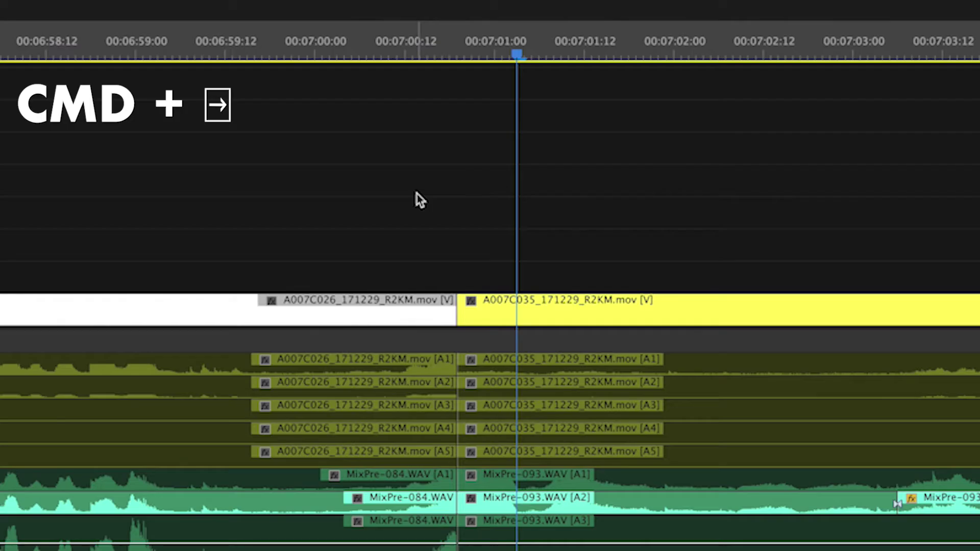
key("super+Right")
key("super+Right")
key("super+Right")
key("super+Right")
key("super+Right")
key("super+Right")
key("super+Right")
key("super+Right")
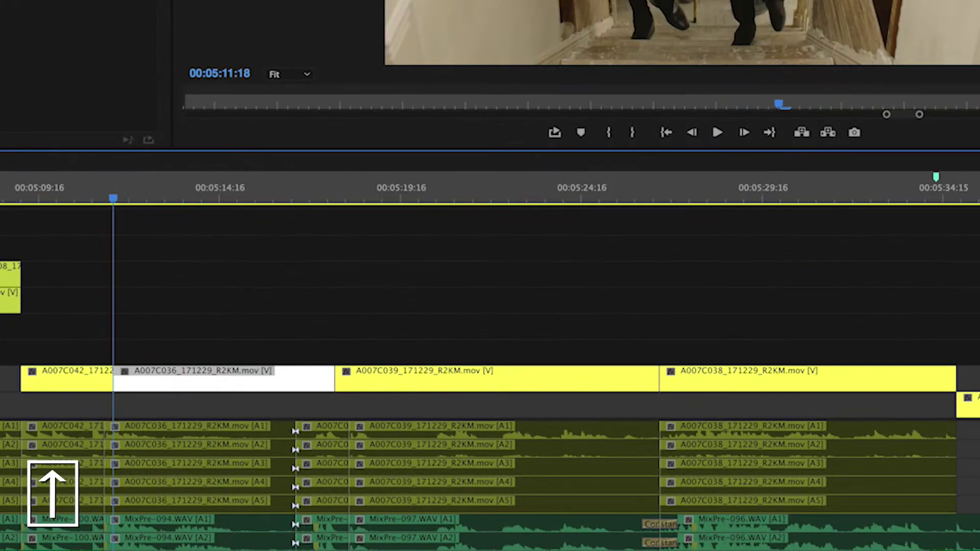
Jump forward two edit points, then back one, with the Down and Up arrows
key("Down")
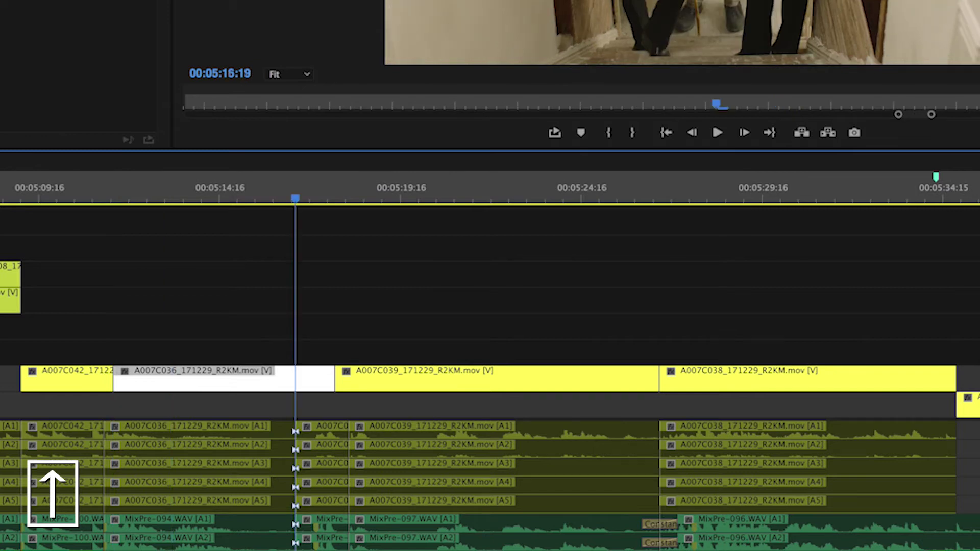
key("Down")
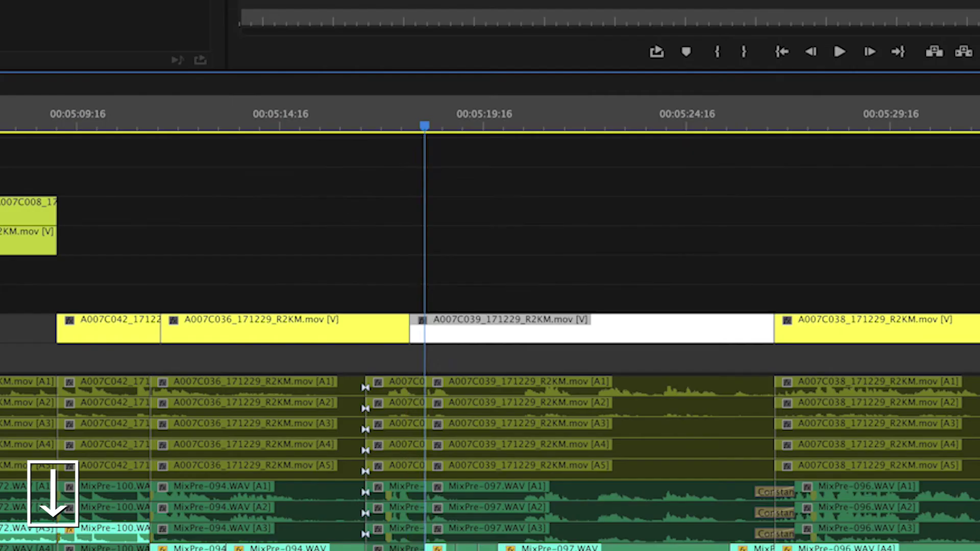
key("Up")
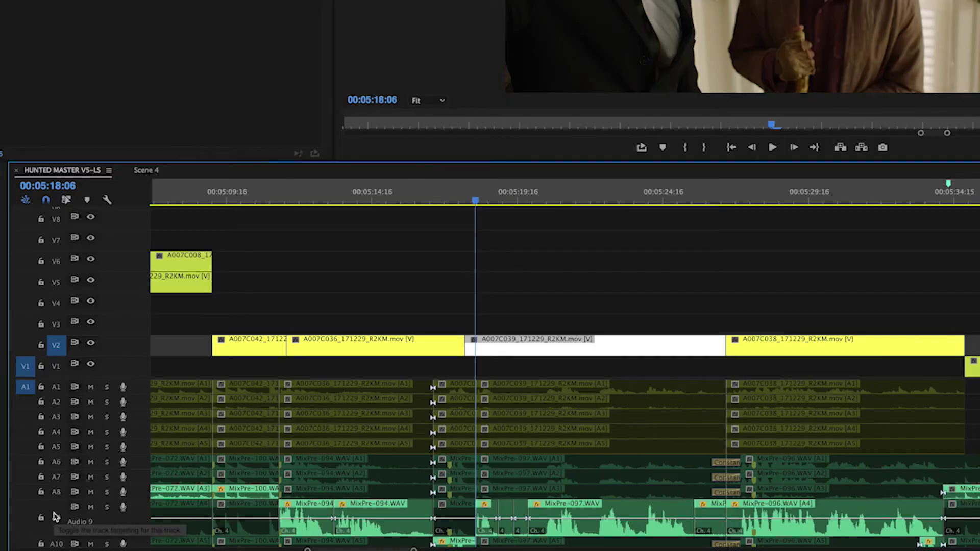
Deselect A007C039 and step through A4 edit points to the start of MixPre-097
left_click(416, 263)
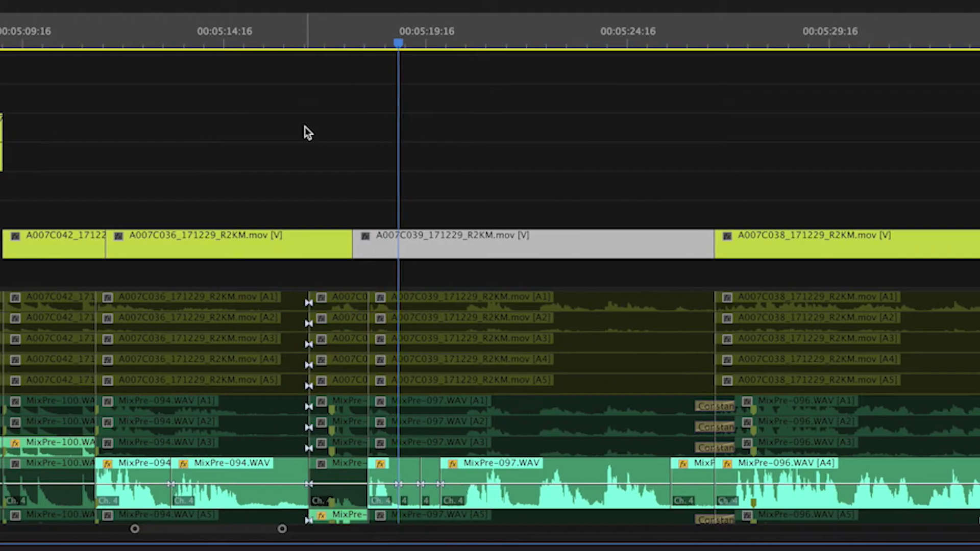
key("Down")
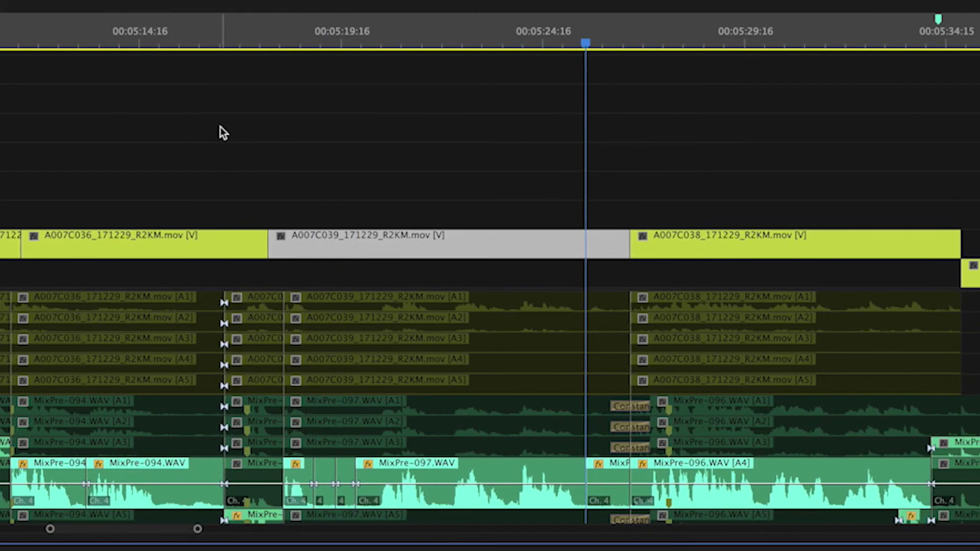
key("Down")
key("Down")
key("Up")
key("Up")
key("Up")
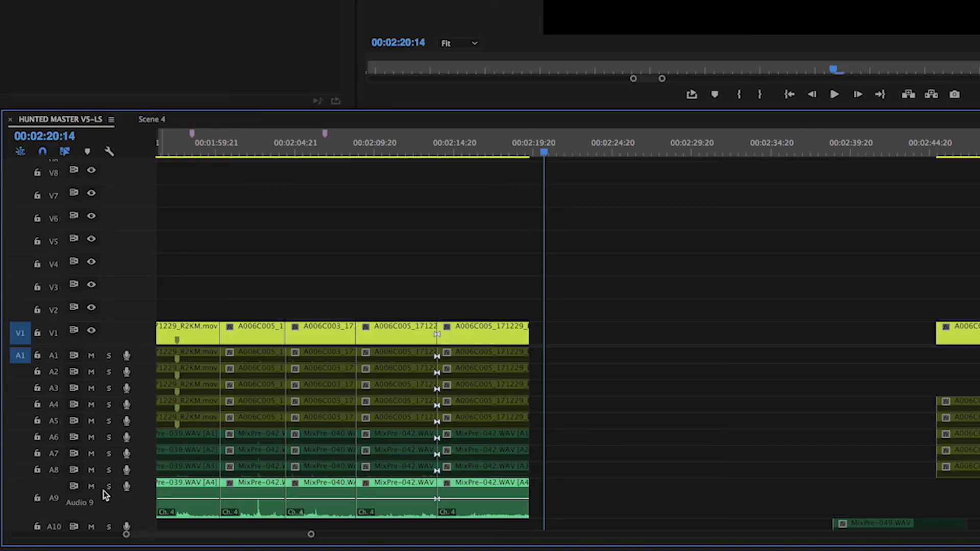
Target A9, then V6 without A9, and use Shift+1/Shift+2 to target all video and audio tracks
left_click(55, 502)
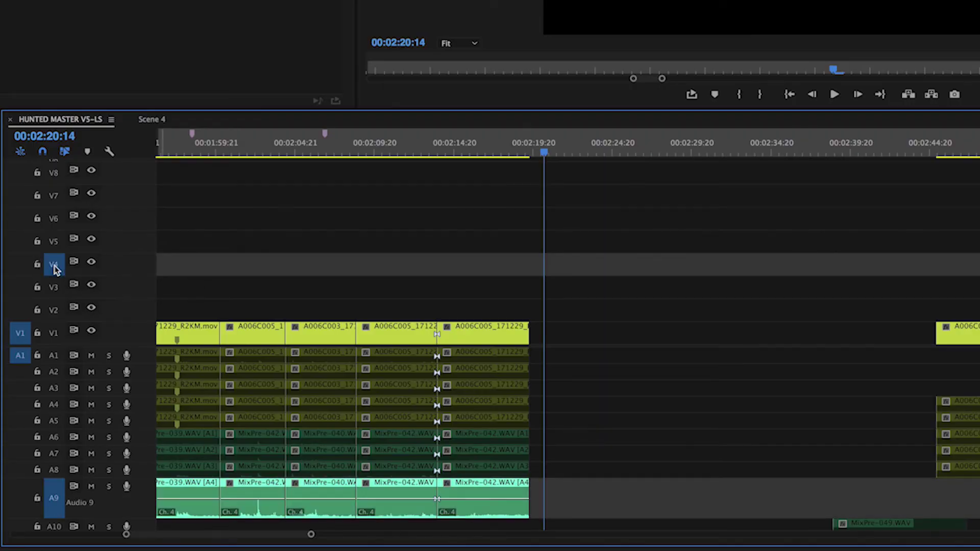
left_click(55, 220)
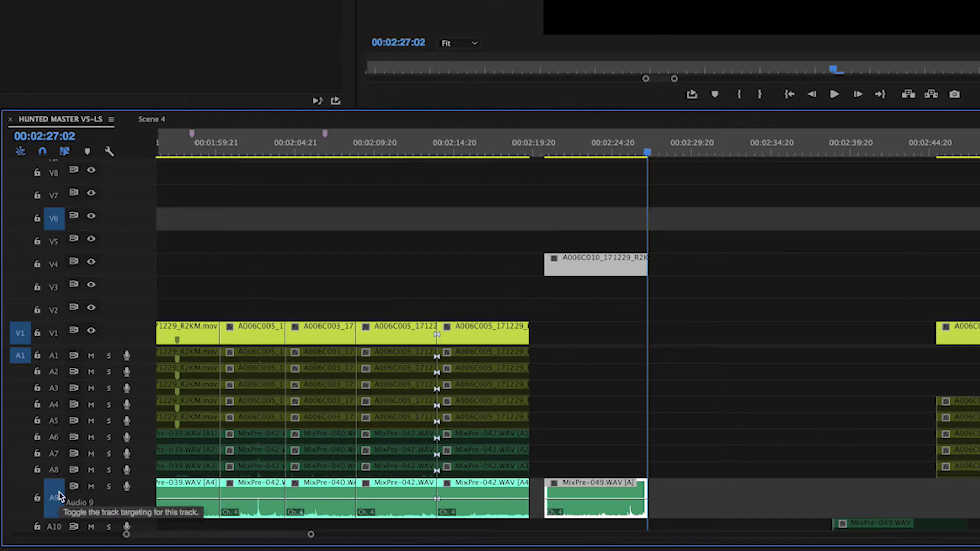
left_click(54, 499)
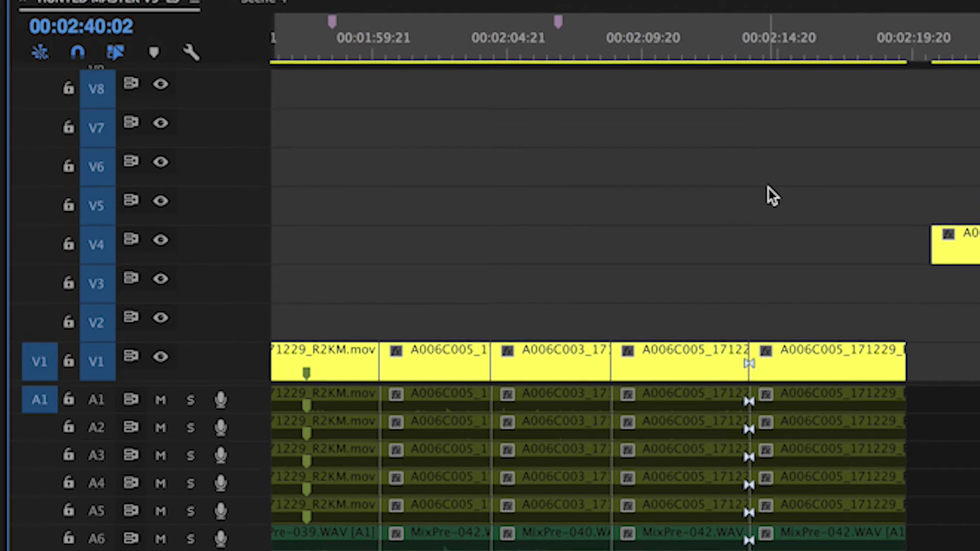
key("shift+1")
key("shift+2")
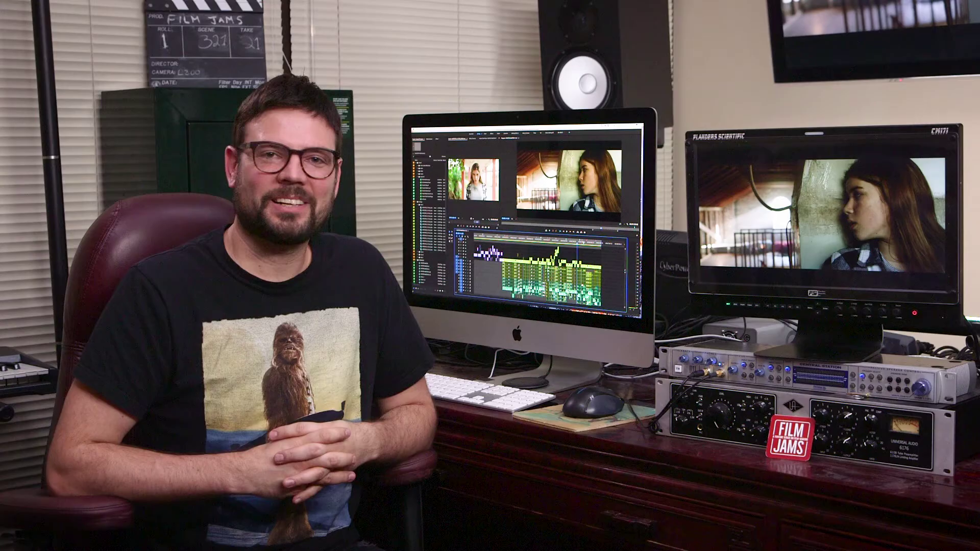